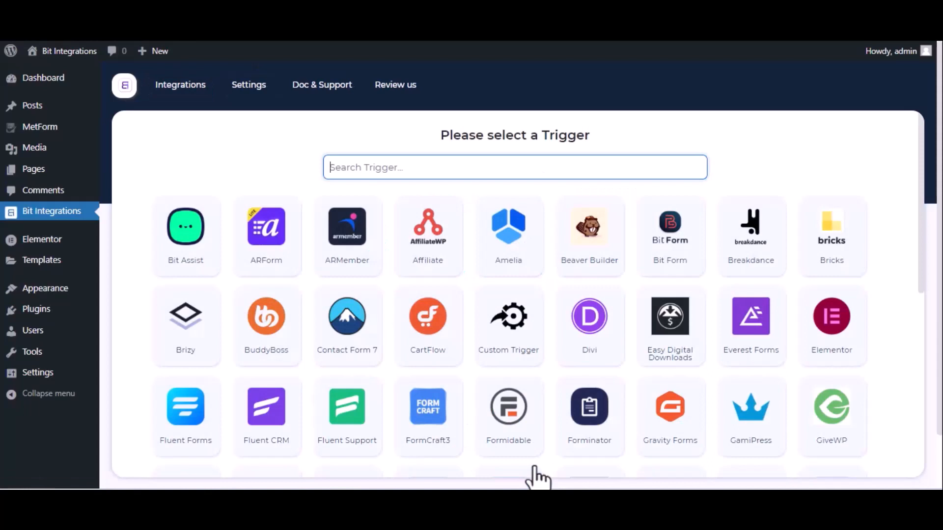
Create a new integration with MetForm's Contact Form as the trigger
text(met)
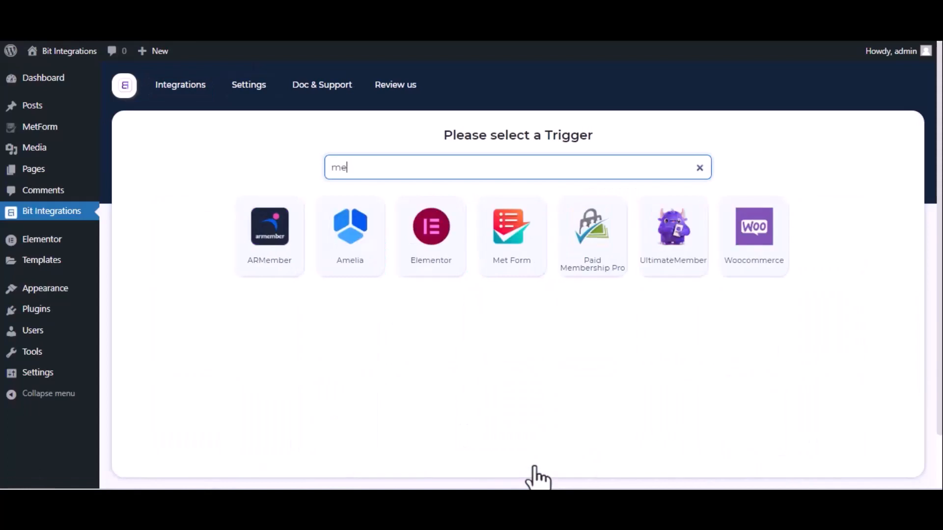
click(505, 251)
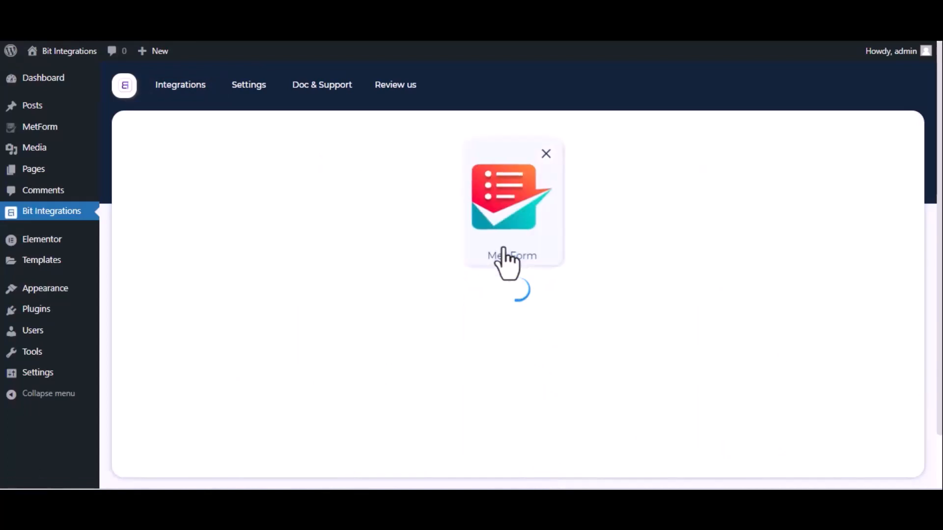
click(522, 322)
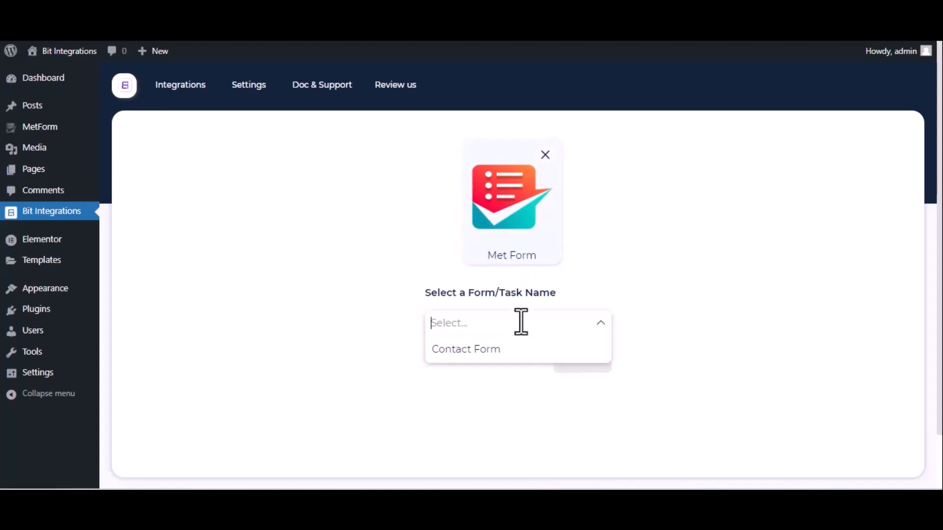
click(504, 350)
click(582, 361)
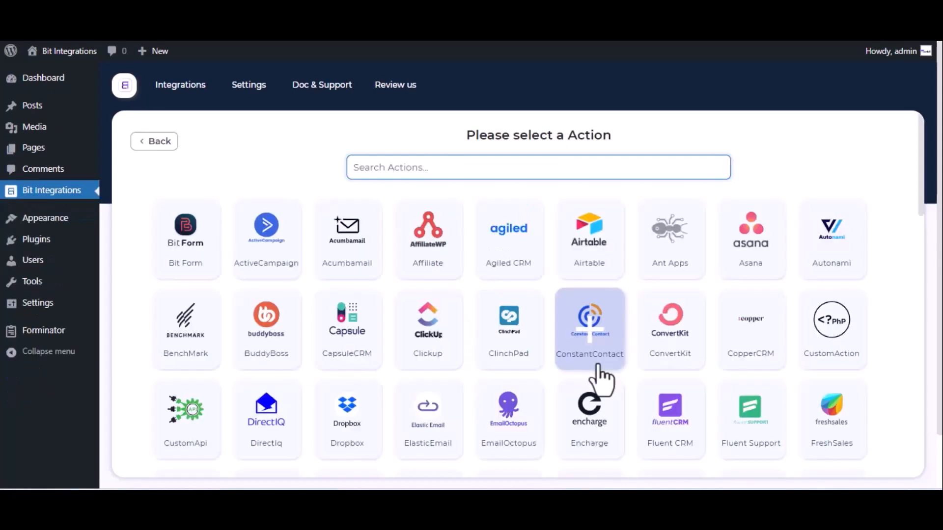
Choose Notion as the action and go to Notion's My integrations page for OAuth credentials
text(notion)
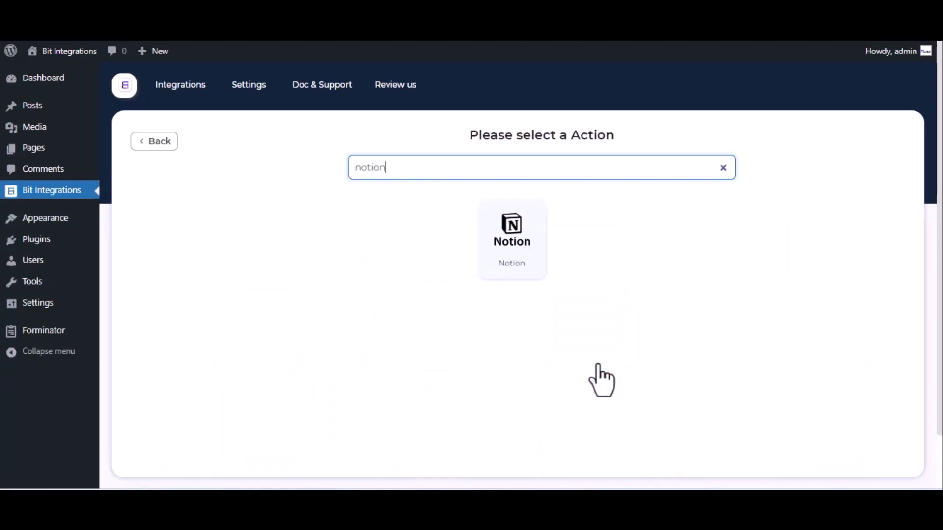
click(520, 231)
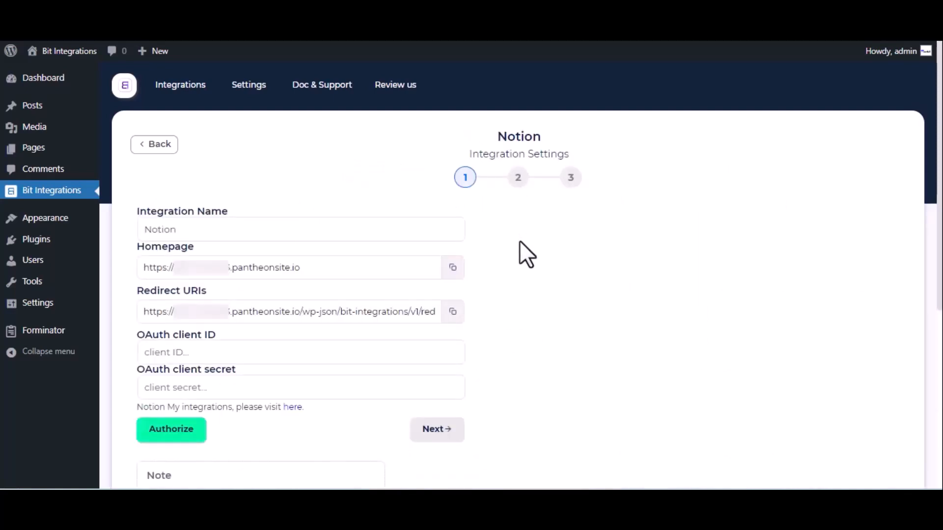
click(193, 229)
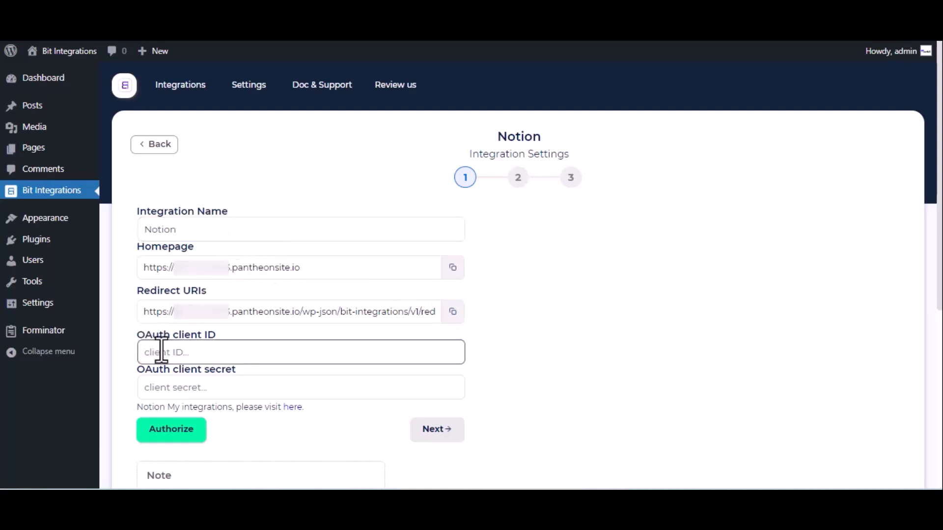
click(293, 407)
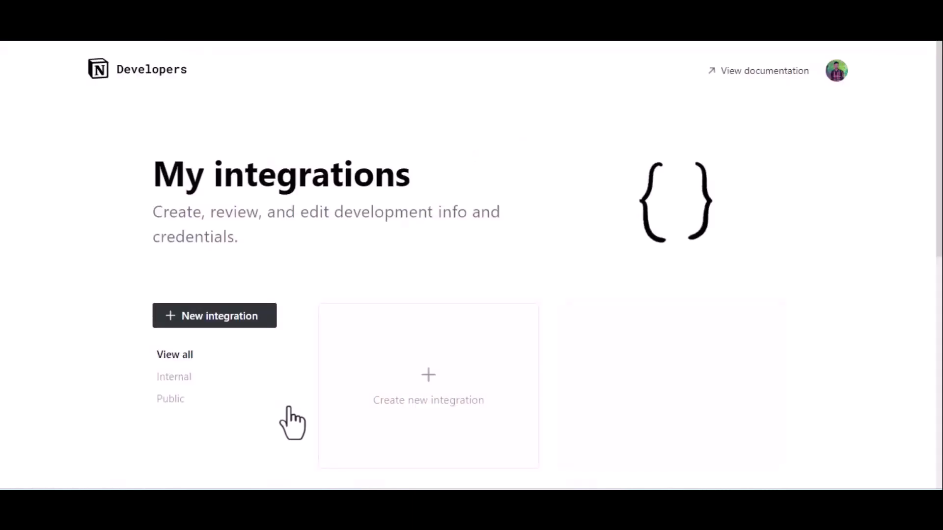
Create a Notion internal integration named 'For Bit Integrations'
click(413, 386)
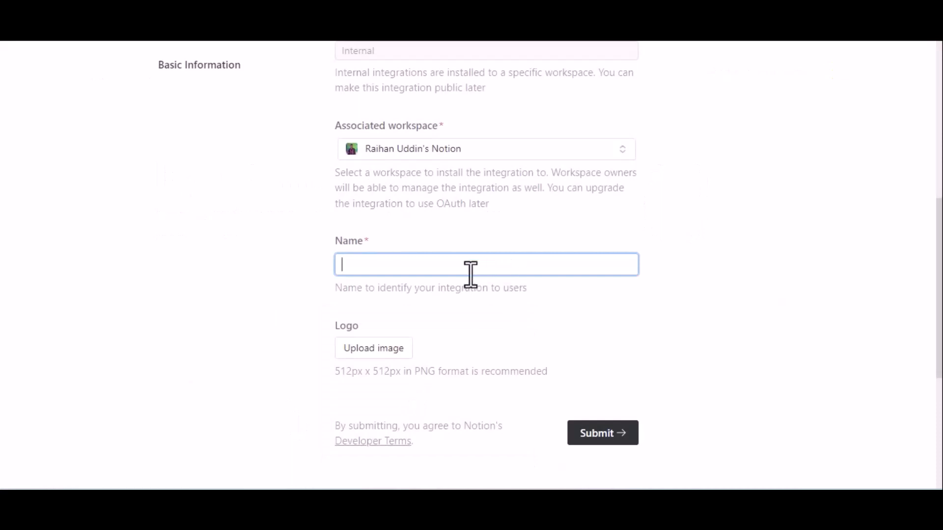
text(For )
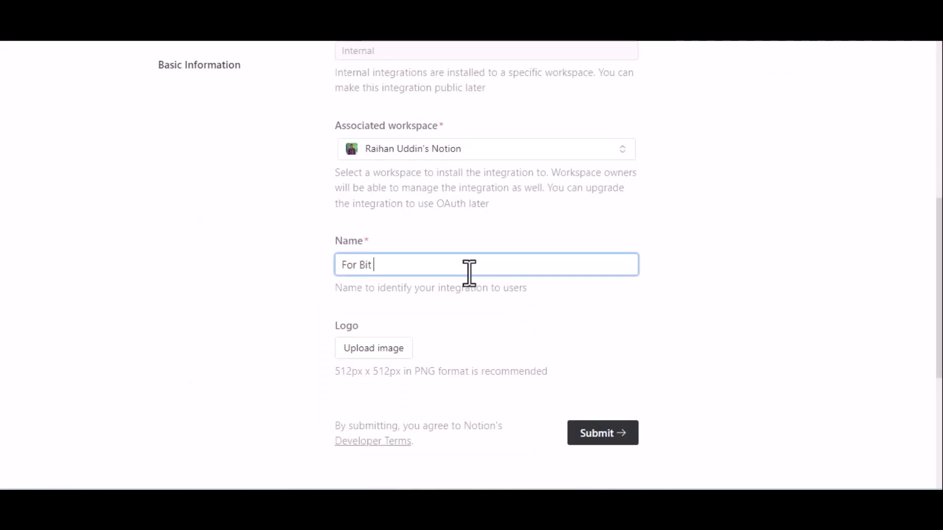
text(Bit In)
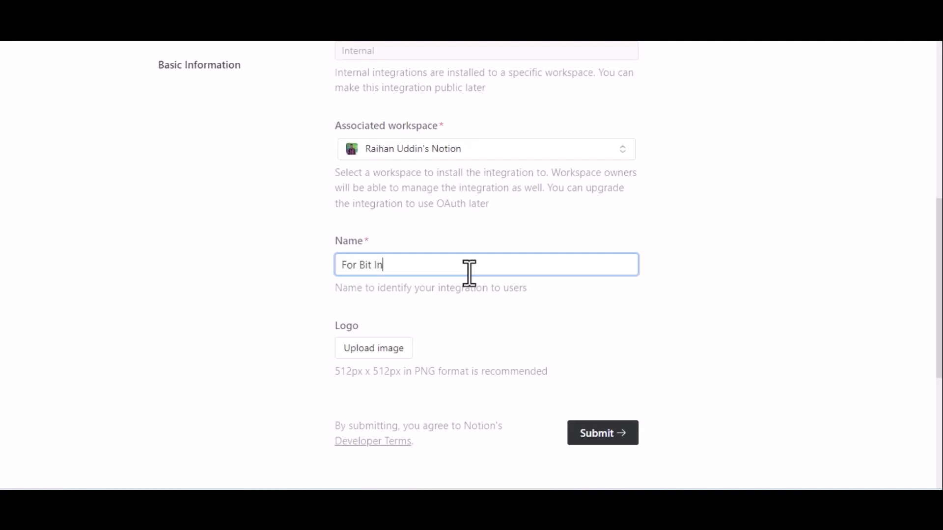
text(tegrations)
scroll(469, 272, down, 2)
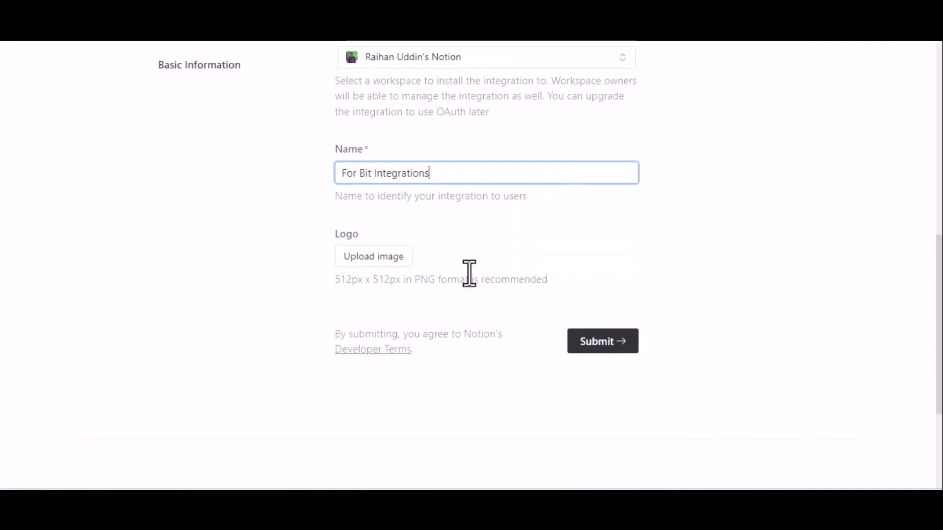
click(608, 340)
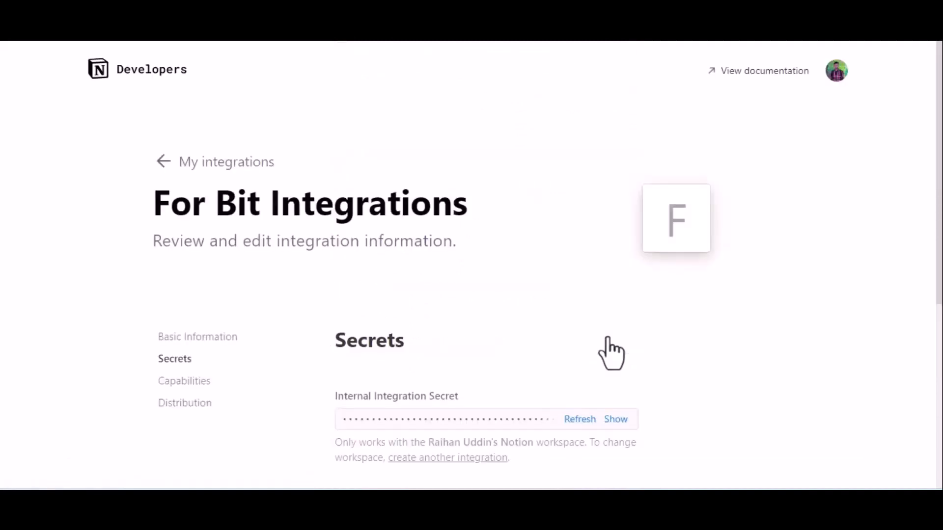
Make the Notion integration public in its Distribution settings
click(181, 406)
click(629, 314)
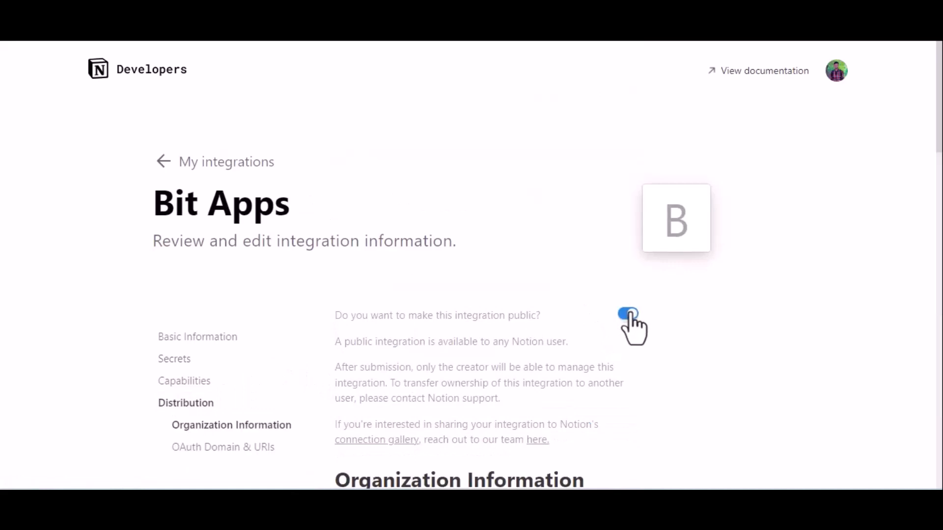
scroll(630, 314, down, 6)
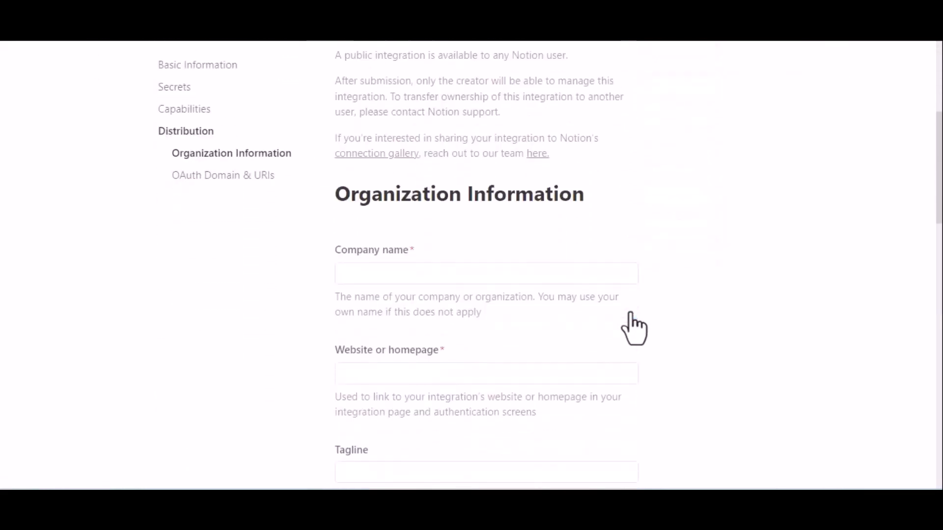
scroll(631, 316, down, 2)
click(438, 151)
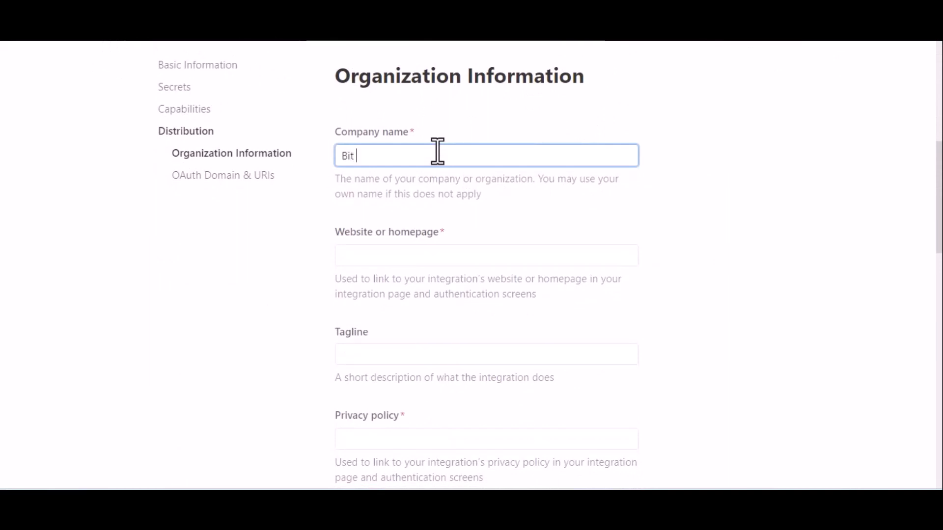
text(Bit Apps)
click(394, 254)
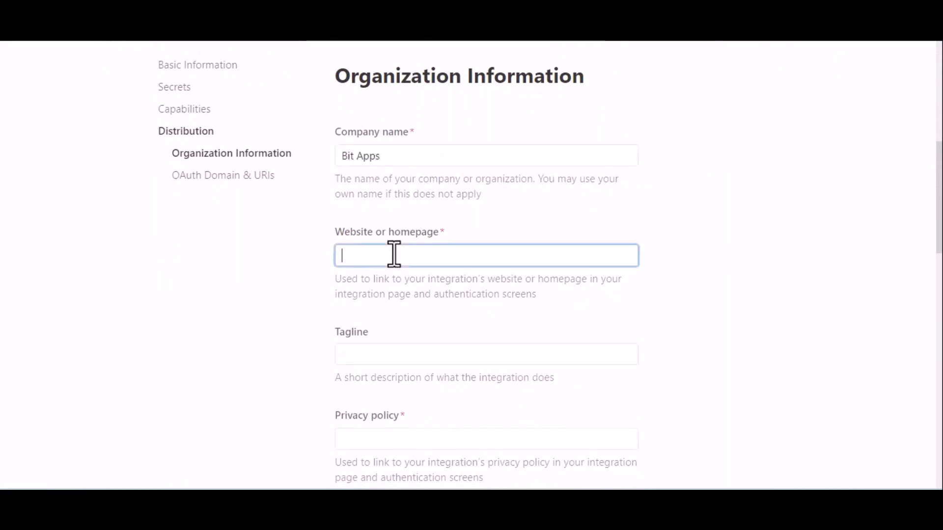
key(super+v)
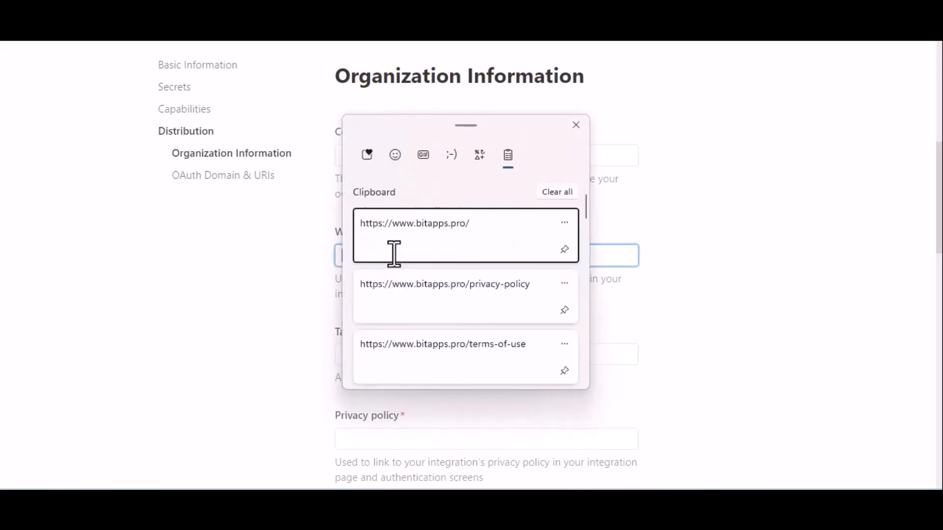
click(437, 241)
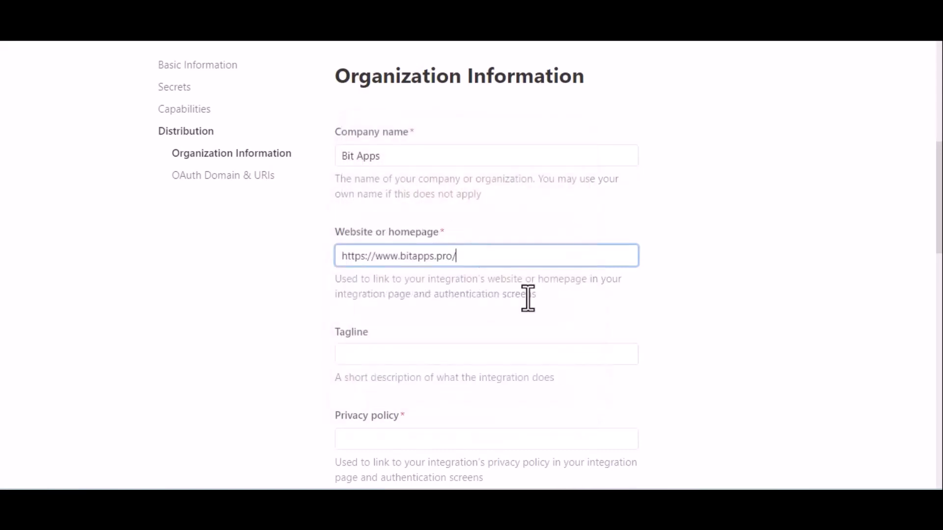
scroll(532, 335, down, 3)
scroll(532, 335, down, 1)
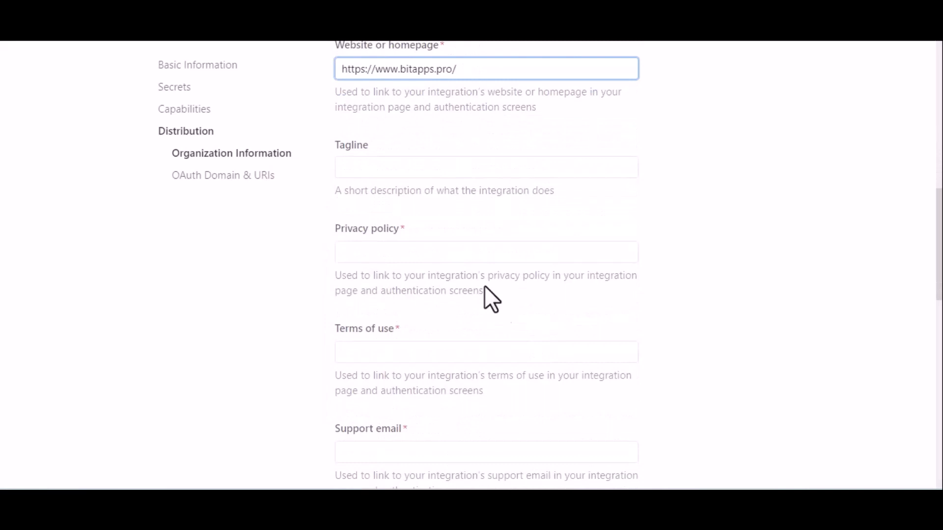
click(446, 262)
click(412, 250)
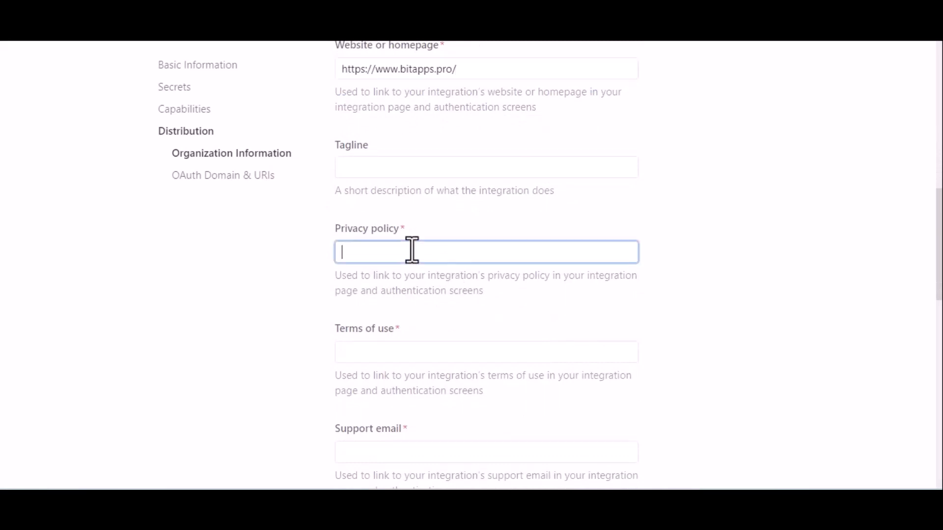
key(super+v)
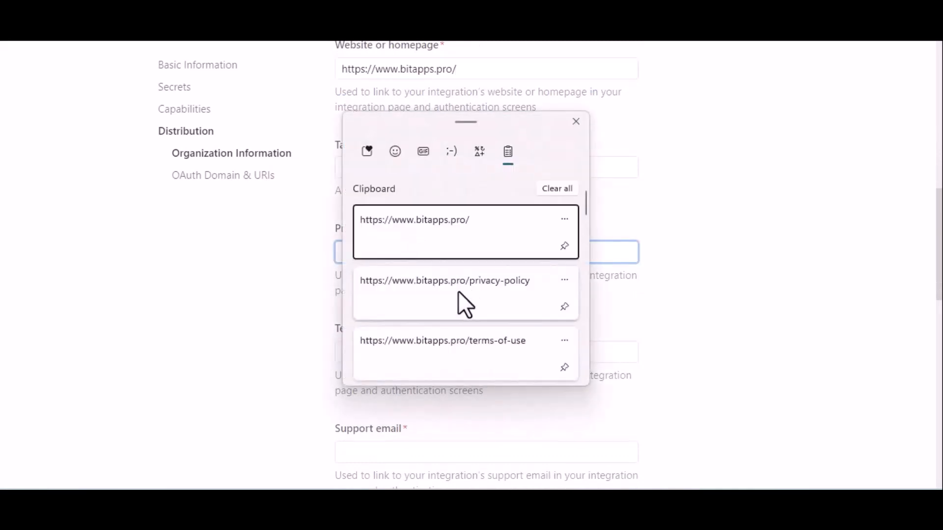
click(464, 303)
click(491, 348)
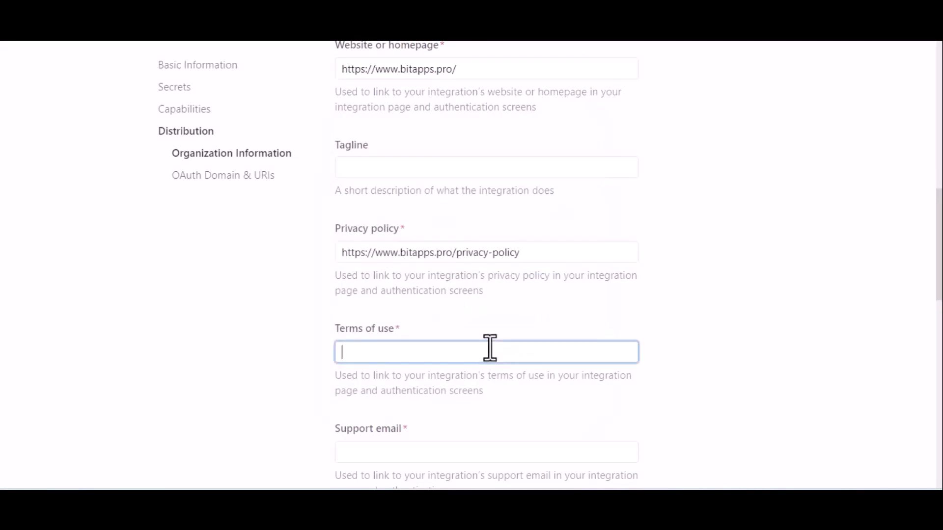
key(super+v)
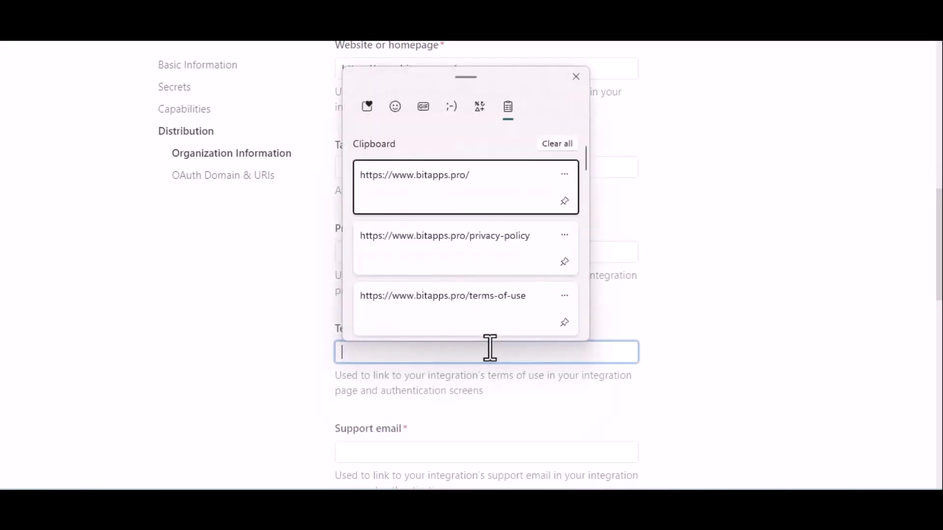
click(516, 315)
Enter the support e-mail address
scroll(597, 324, down, 3)
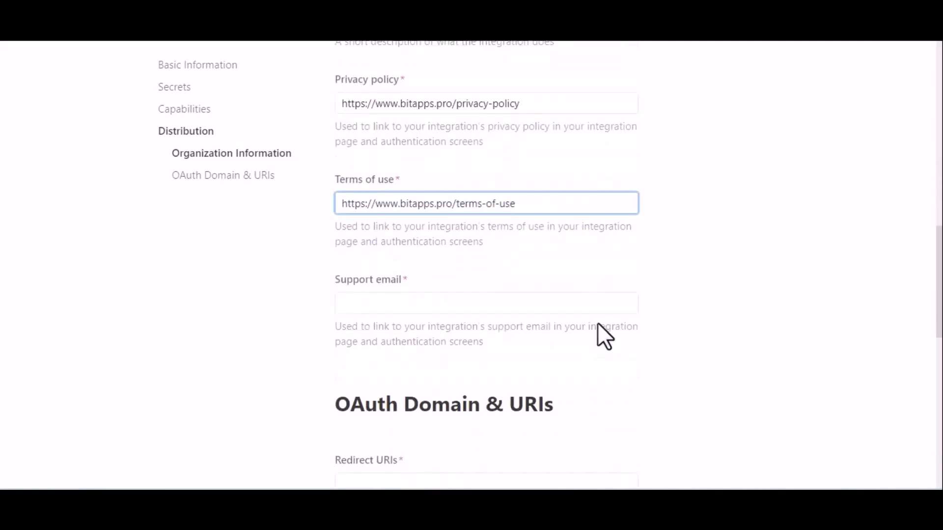
scroll(597, 337, down, 3)
click(448, 166)
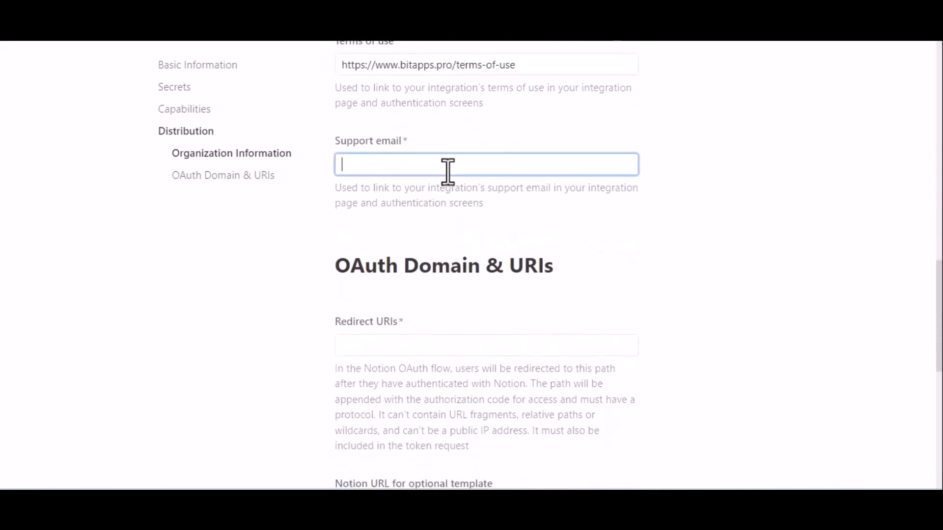
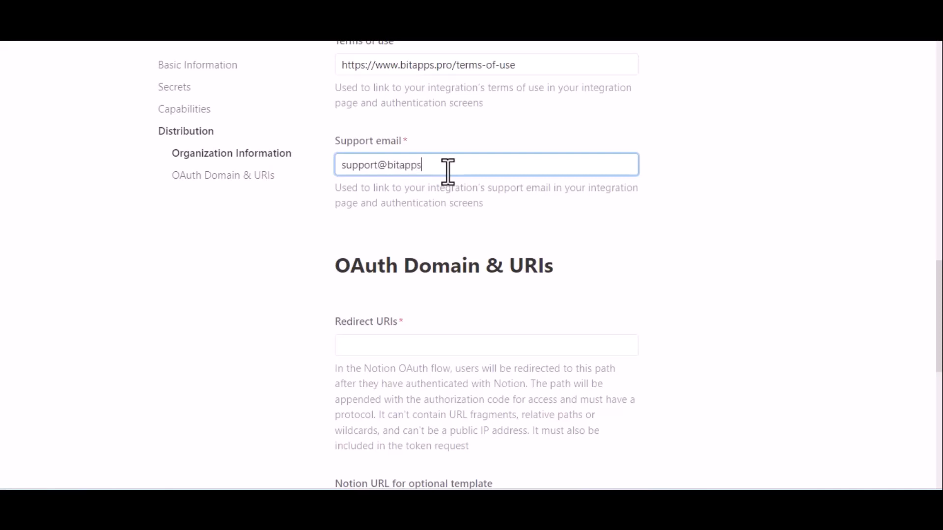
click(561, 208)
scroll(442, 219, down, 2)
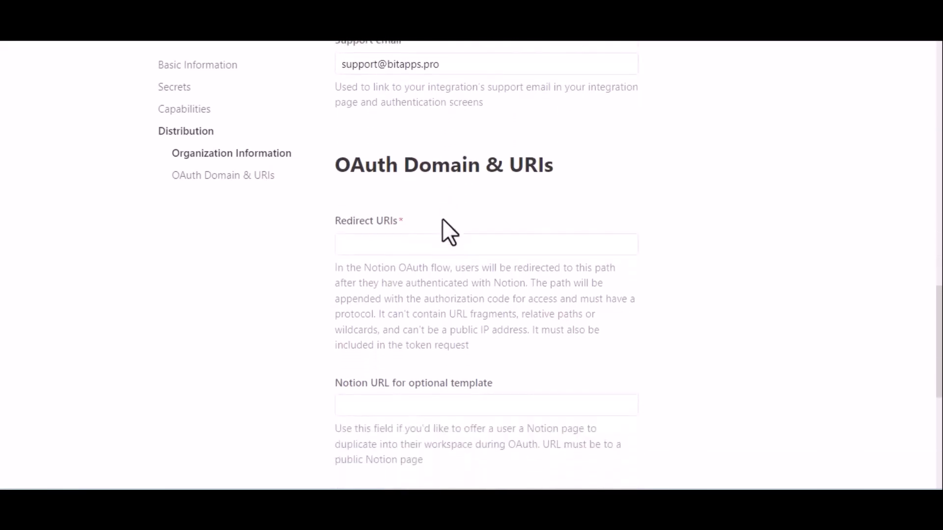
Add the Bit Integrations redirect URL to Notion's Redirect URIs and submit the distribution settings
click(418, 245)
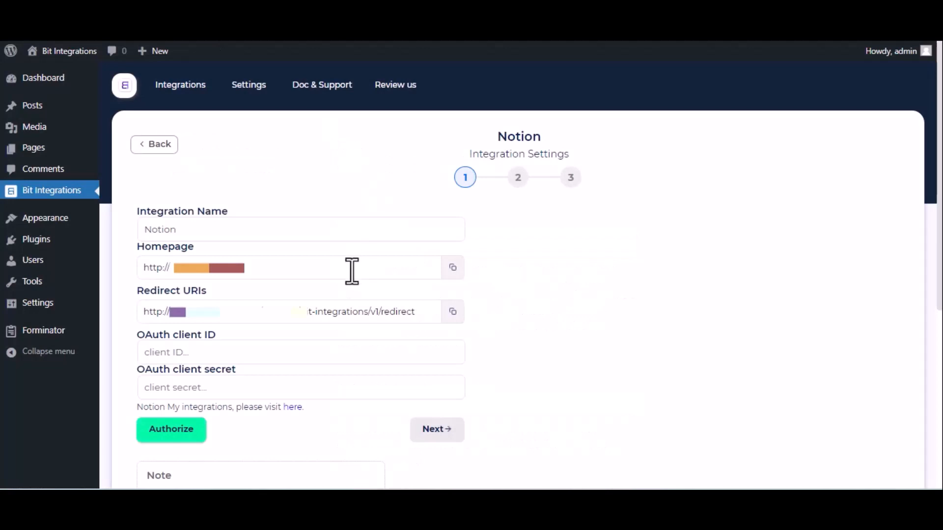
triple_click(368, 312)
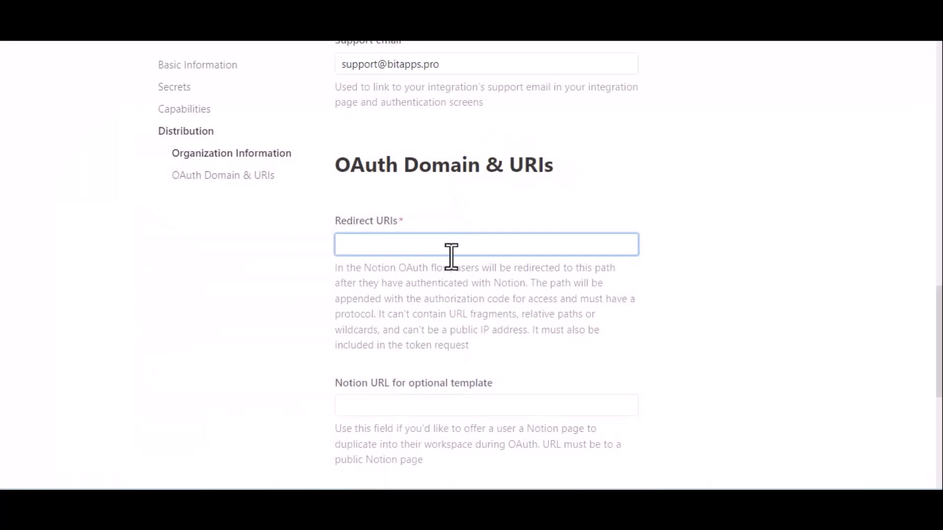
text(http://bit-integrations.local/wp-json/bit-integrations/v1/redirect)
click(473, 291)
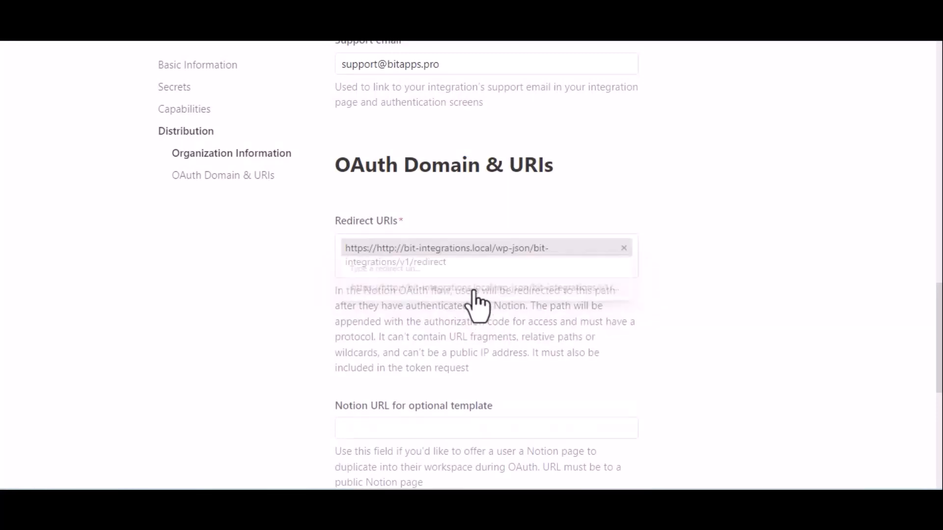
scroll(473, 293, down, 2)
scroll(477, 304, down, 3)
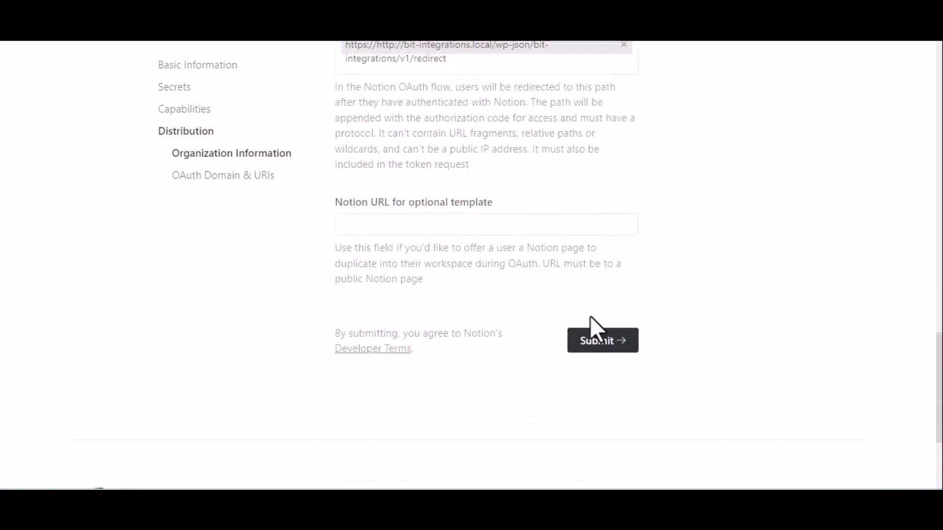
click(594, 343)
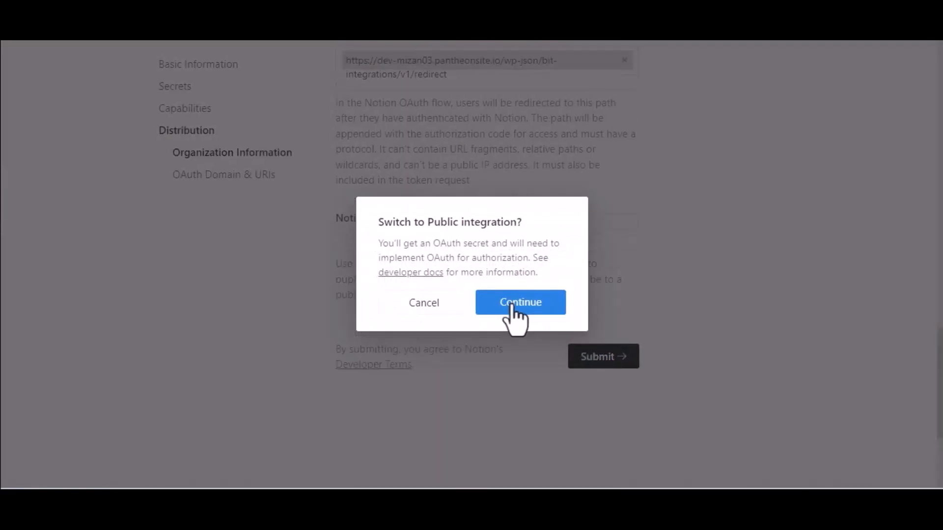
Confirm the switch to public and put Notion's OAuth client ID into Bit Integrations
click(512, 309)
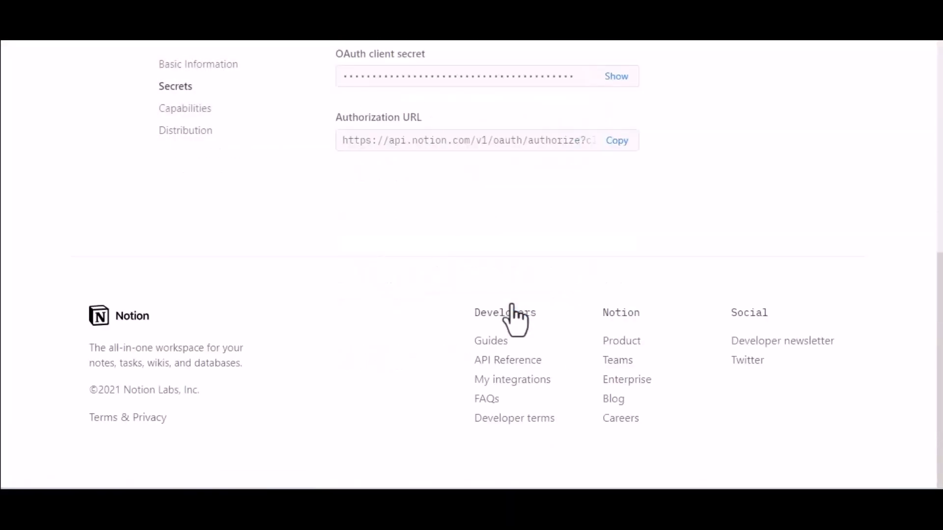
scroll(511, 309, up, 5)
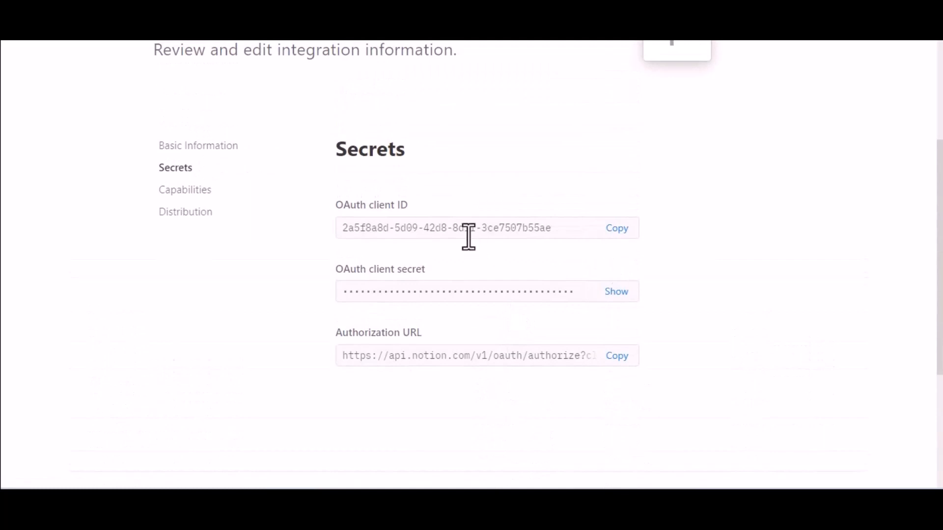
click(617, 230)
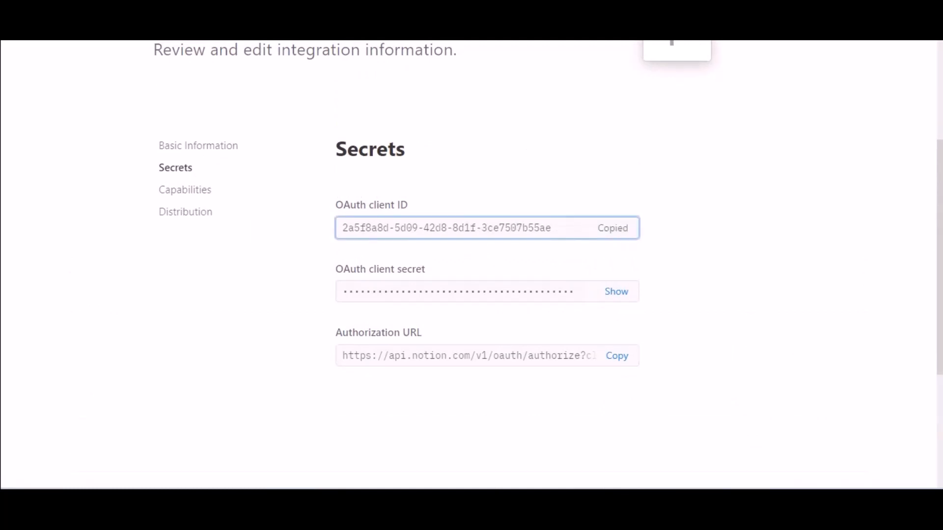
click(115, 11)
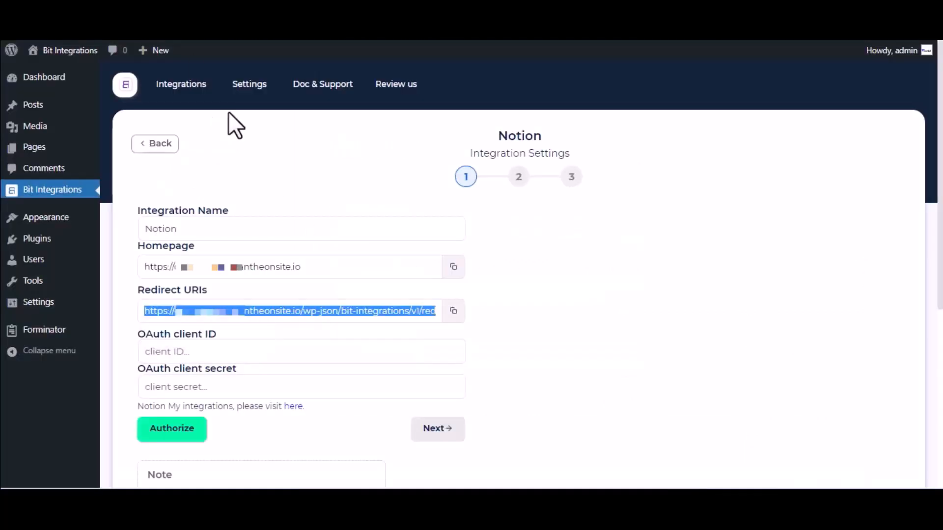
click(250, 352)
key(ctrl+v)
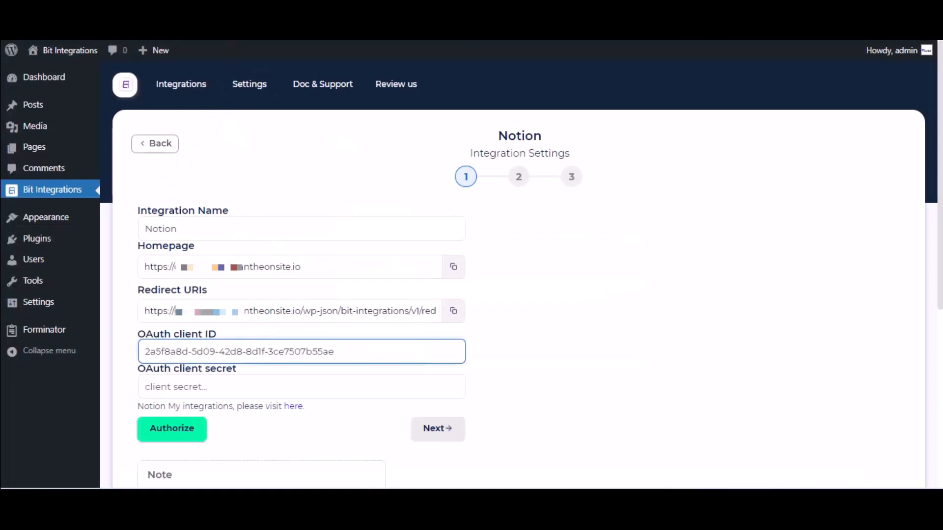
Reveal Notion's OAuth client secret and put it into Bit Integrations' client secret field
click(246, 10)
click(615, 290)
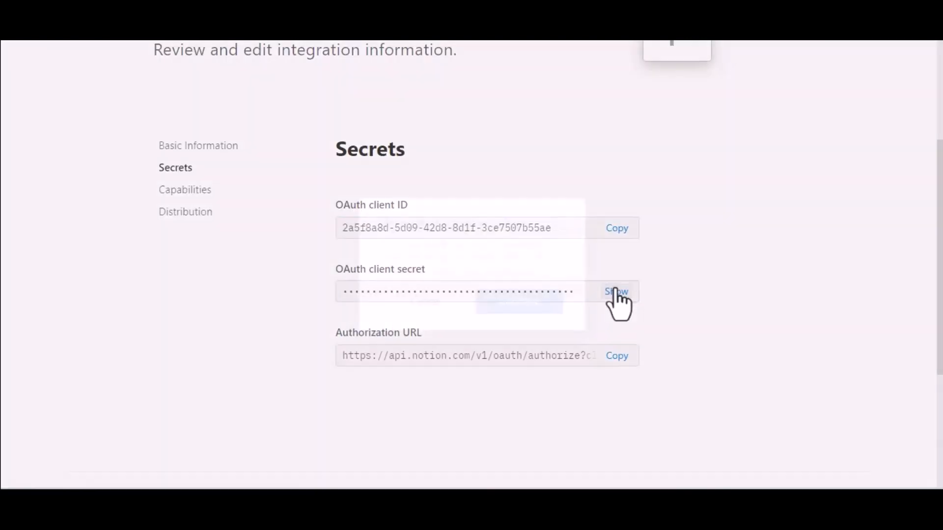
click(535, 301)
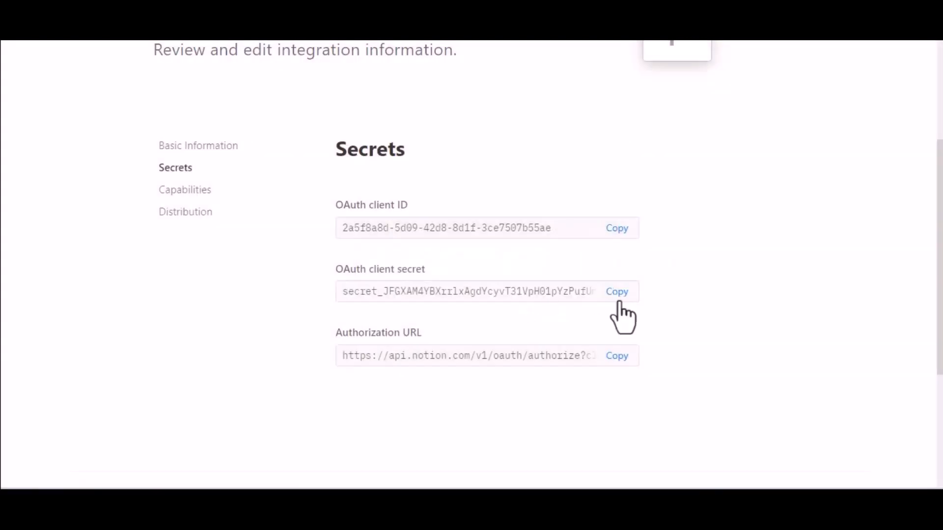
click(619, 297)
click(127, 12)
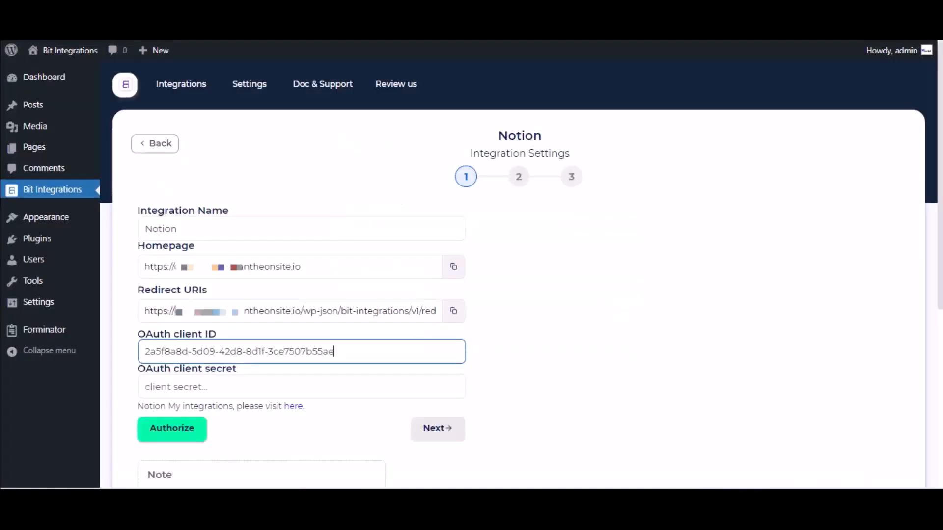
click(256, 387)
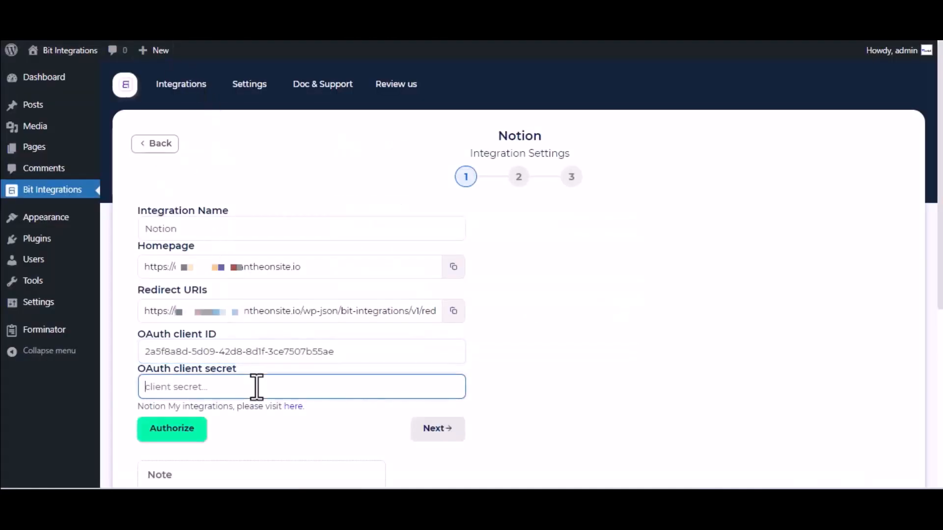
key(ctrl+v)
scroll(256, 387, down, 2)
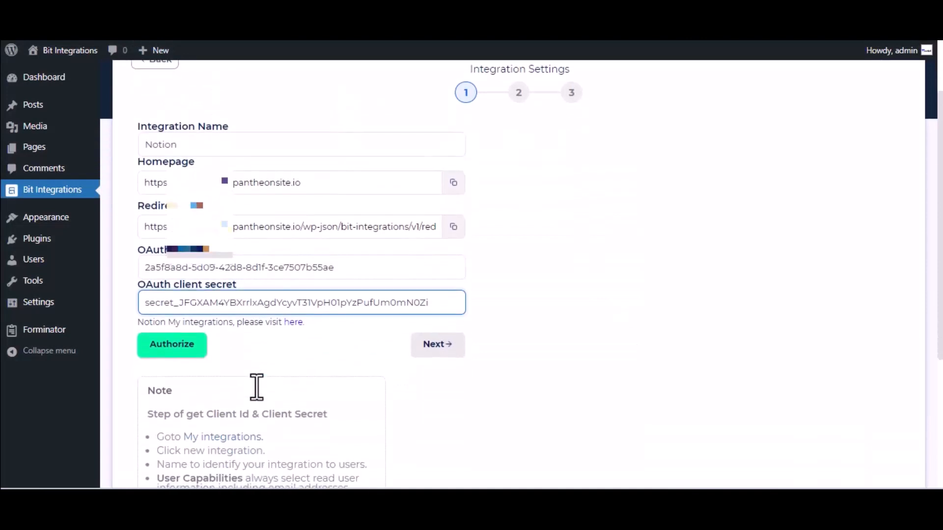
click(177, 341)
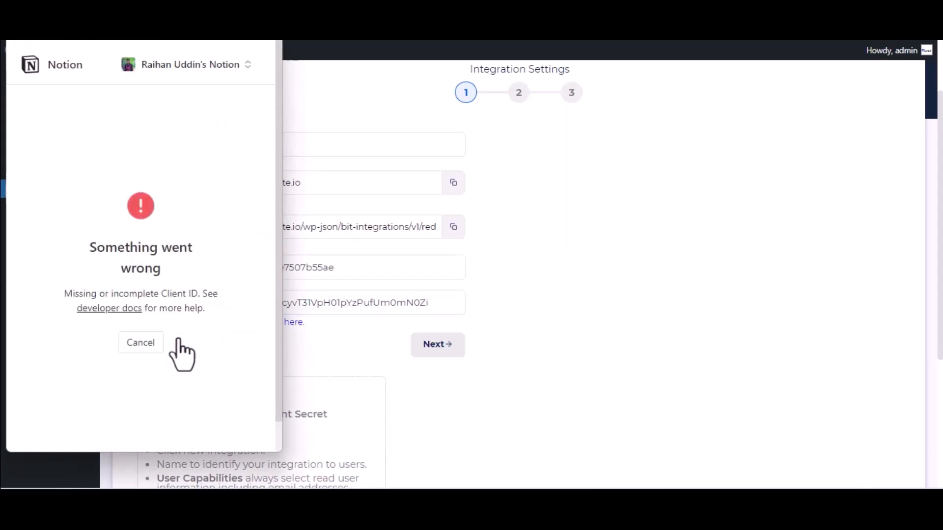
Grant the Bit Integrations connection access to the Notion Journal page
click(185, 393)
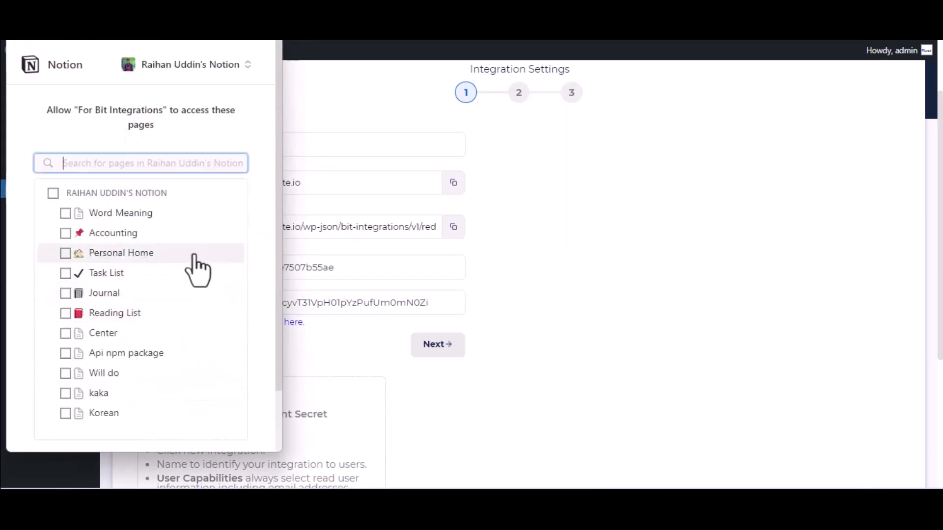
click(115, 293)
scroll(118, 304, down, 2)
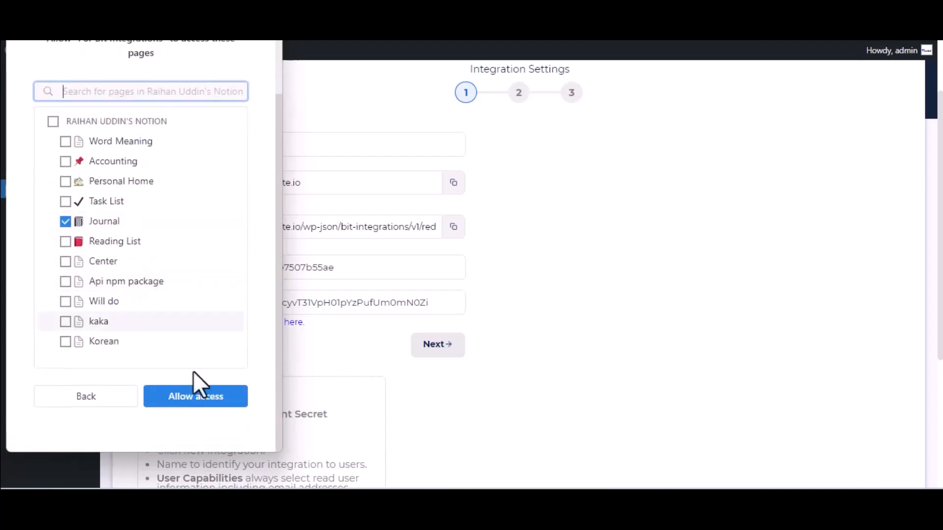
click(193, 401)
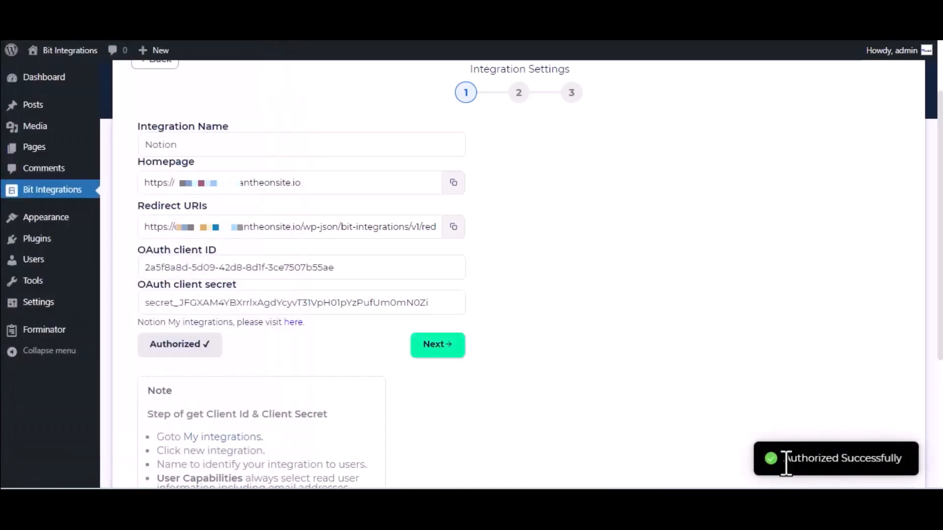
Choose the Journal database and map the Name-1 form field to Name
click(453, 344)
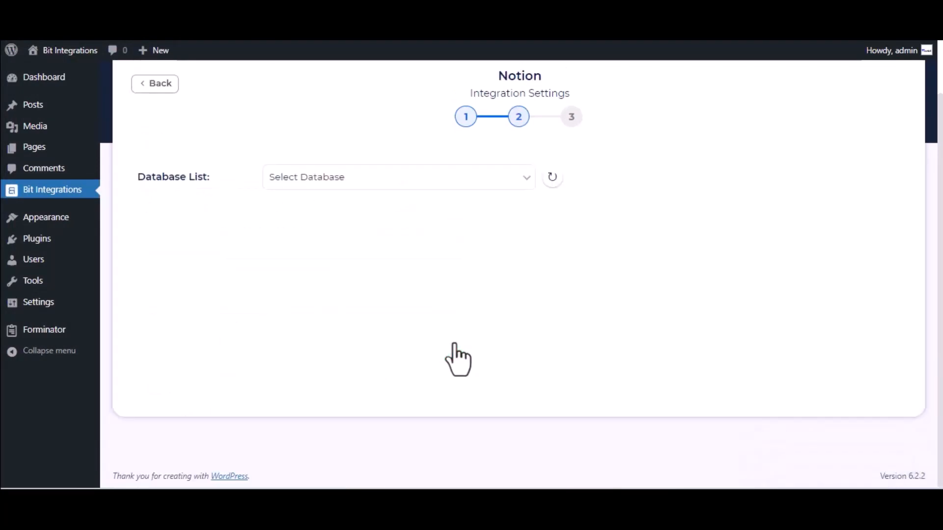
click(352, 189)
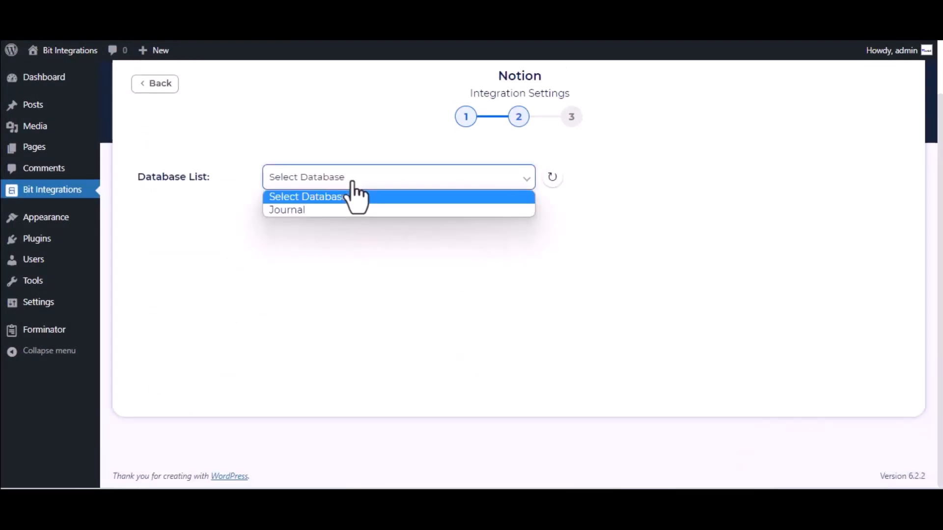
click(352, 217)
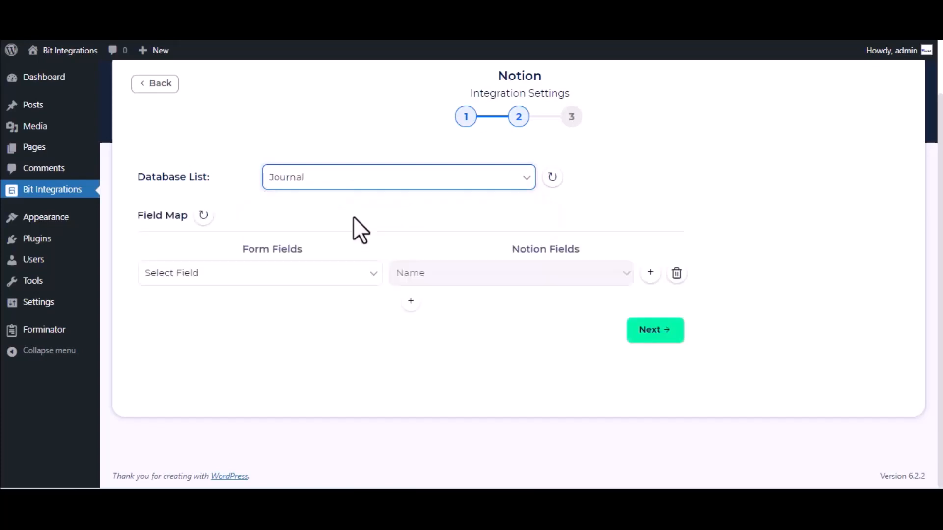
click(303, 278)
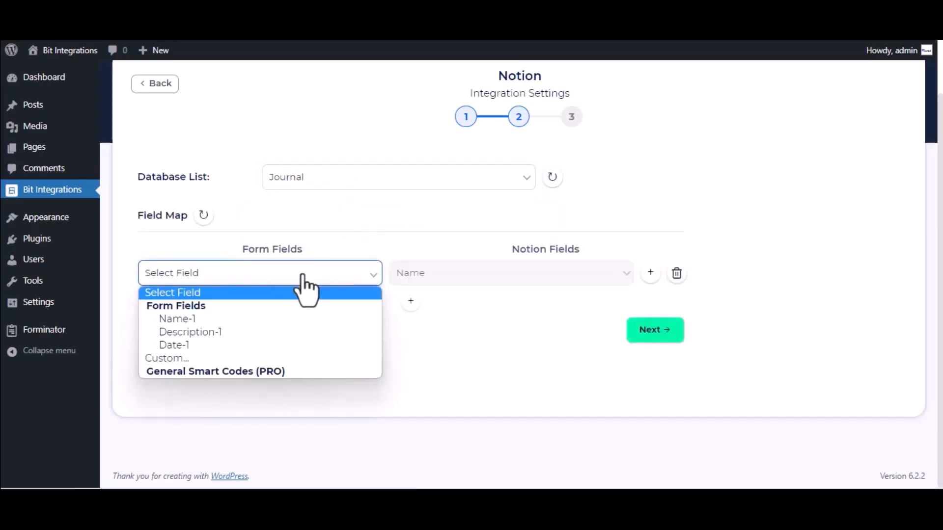
click(281, 325)
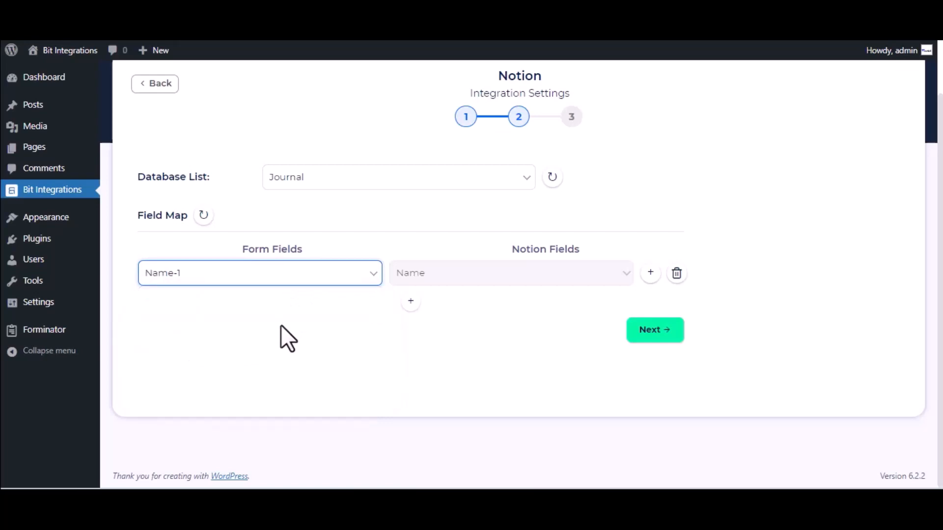
Add a mapping from Description-1 to Tags, then finish and save the integration
click(411, 301)
click(499, 310)
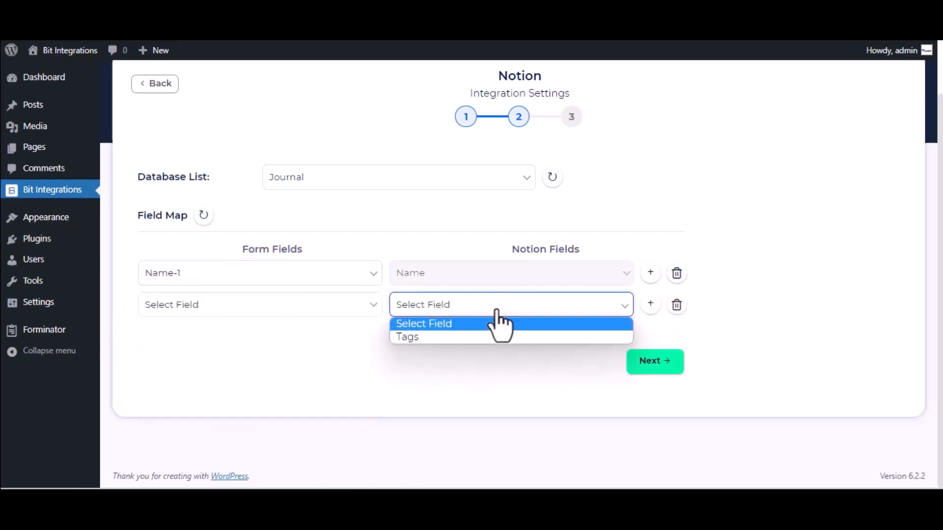
click(470, 336)
click(465, 311)
click(470, 335)
click(308, 306)
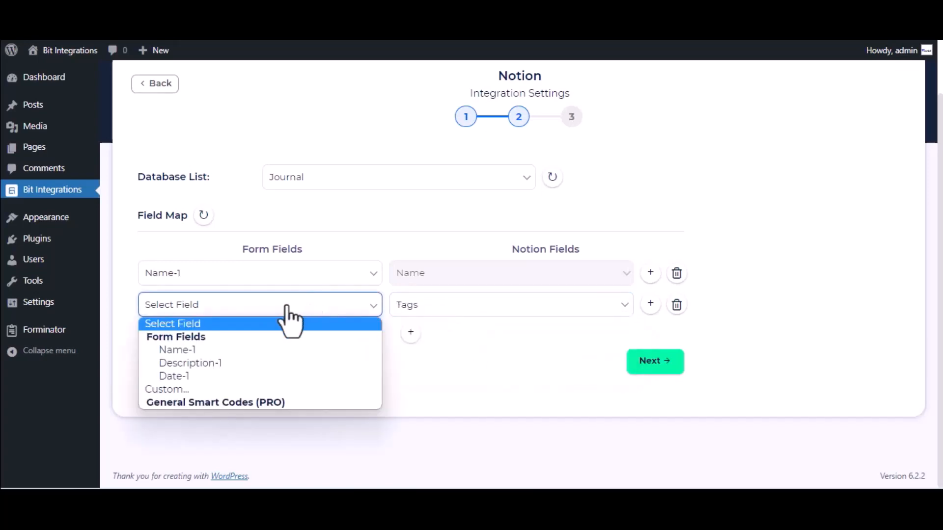
click(225, 366)
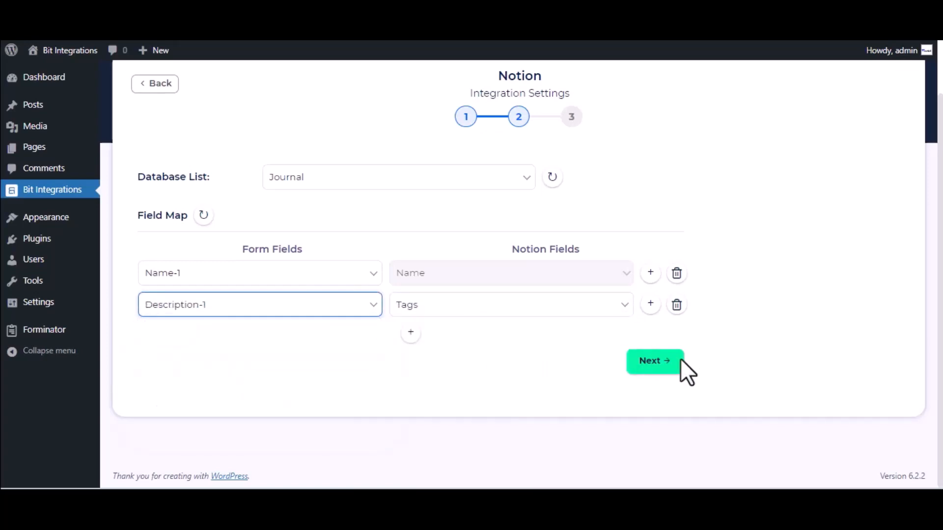
click(658, 366)
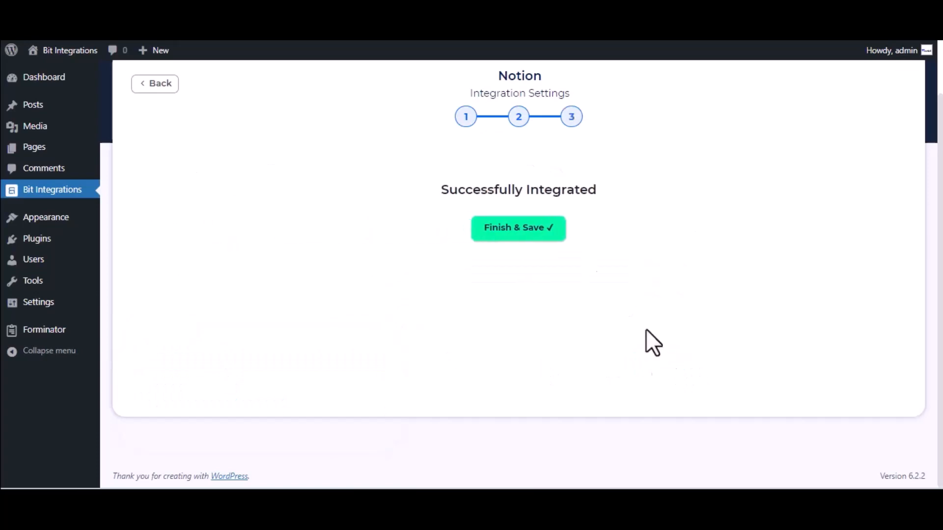
click(531, 235)
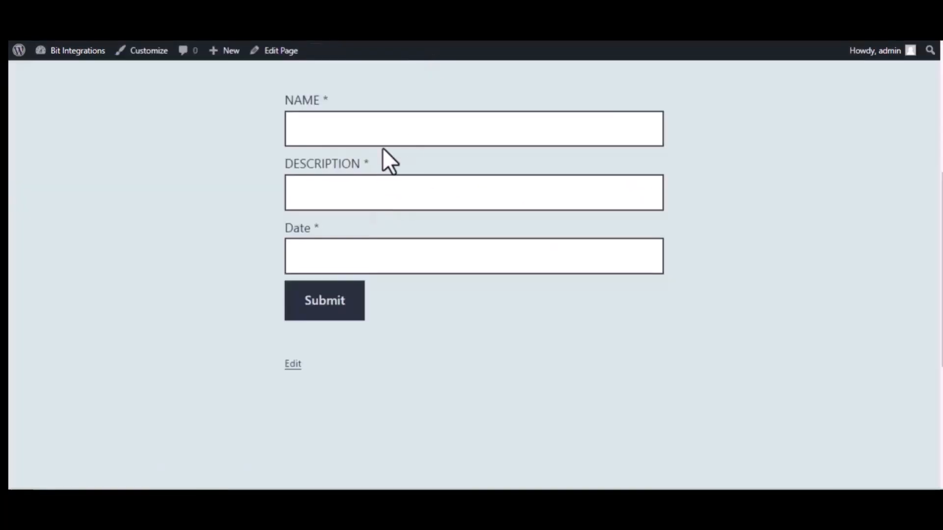
Submit the form with name 'Bit Integrations', description 'Welcome to Bit Integrations Plugin', date 09/22/2023
click(360, 133)
text(Bit Integrations)
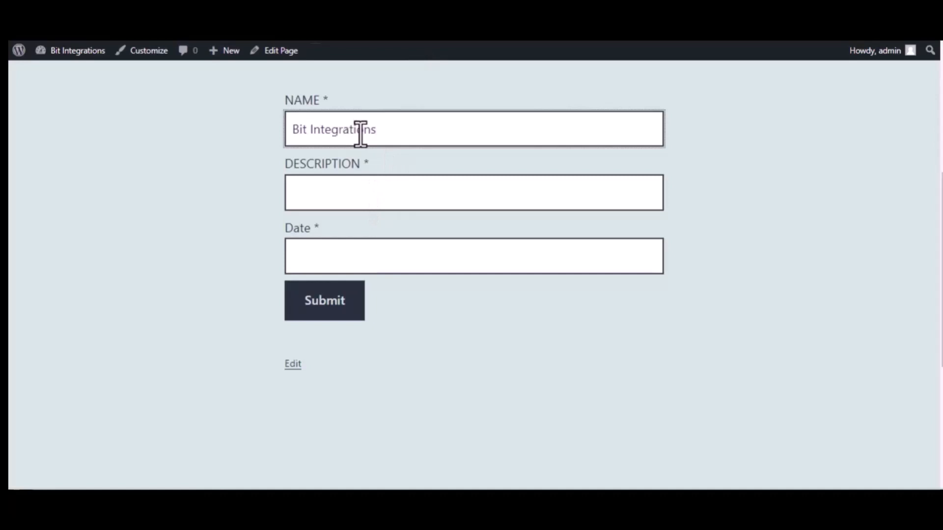
click(374, 187)
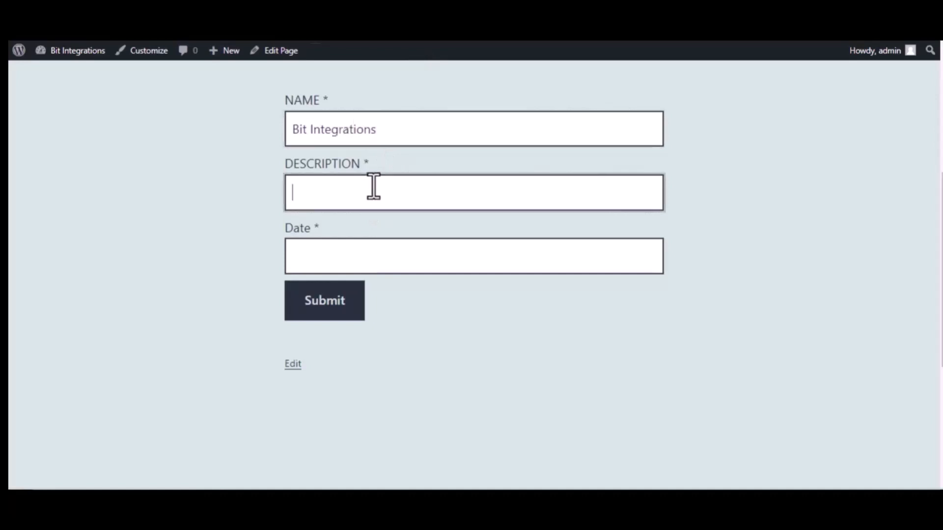
text(Welcome to )
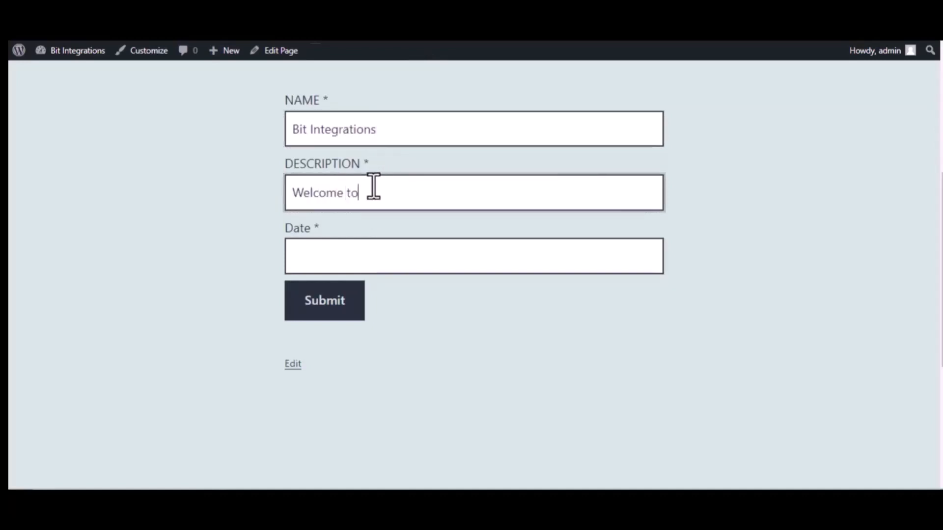
text(Bit Integrations )
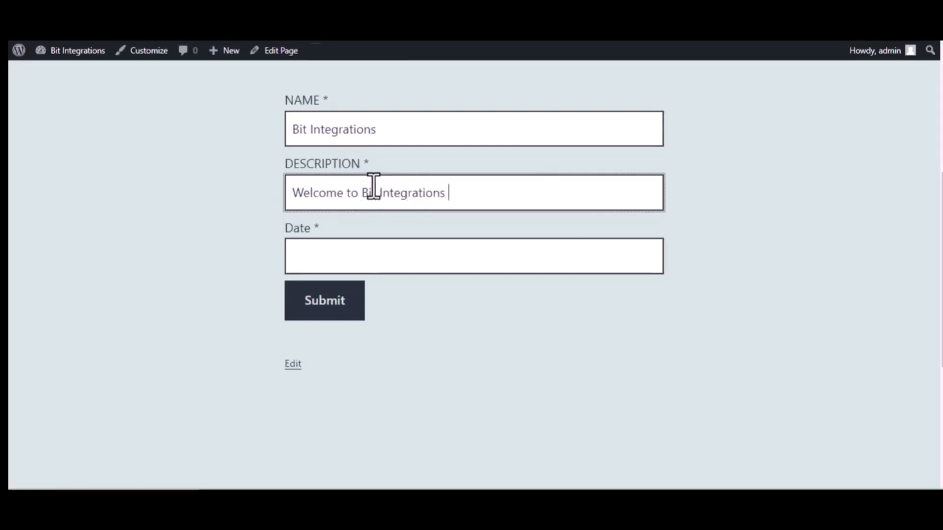
text(Plugin)
click(393, 254)
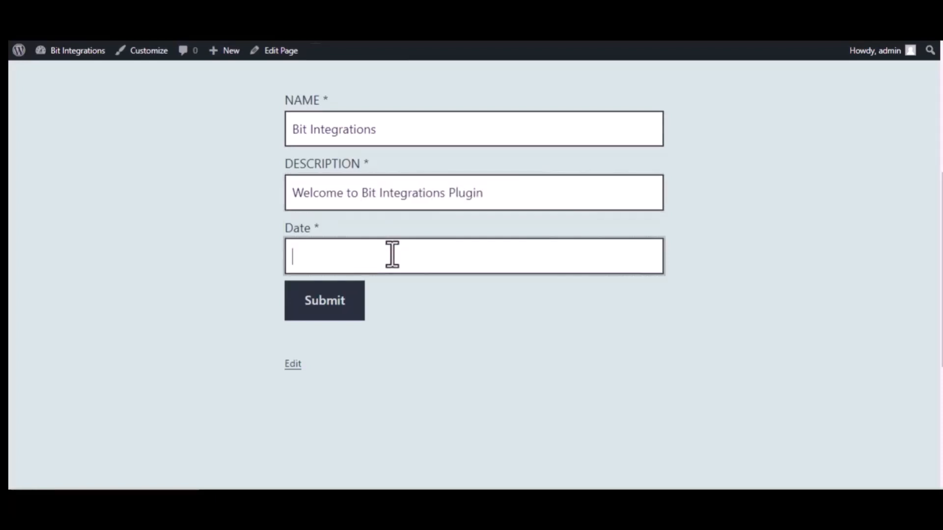
text(09)
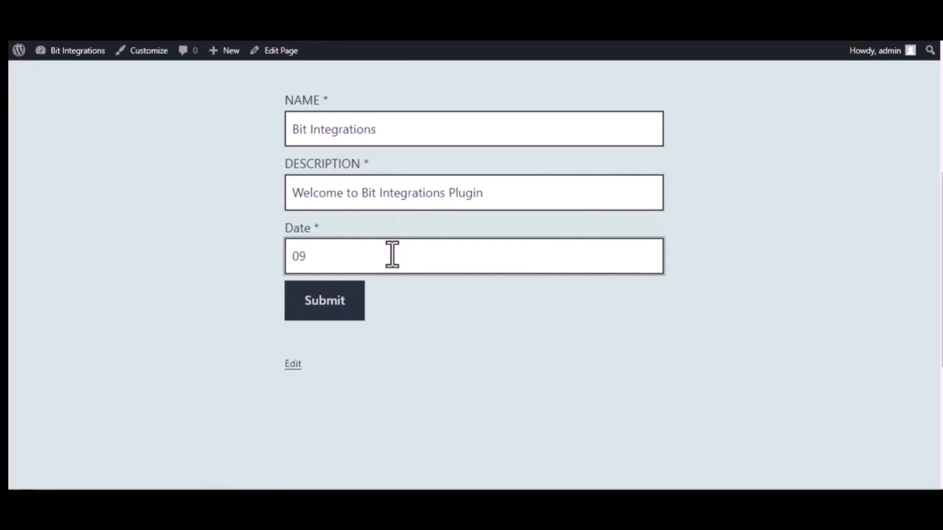
text(/22/2022)
key(BackSpace)
text(3)
click(327, 301)
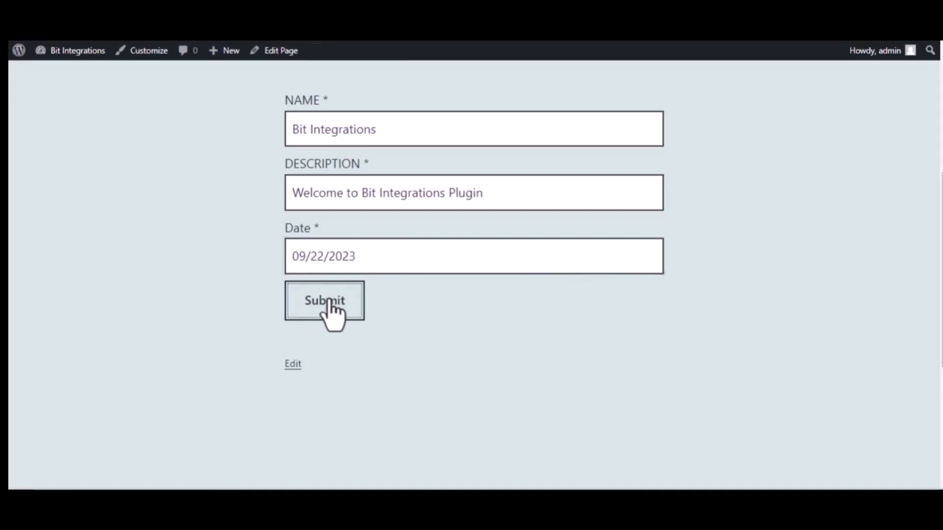